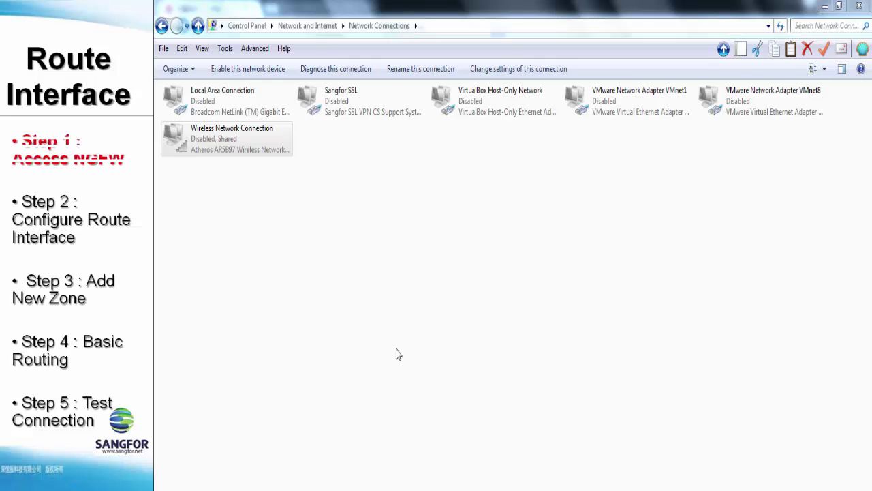
- Enable Local Area Connection and switch its IPv4 settings to a manually assigned address
{"action": "right_click", "coordinate": [241, 94]}
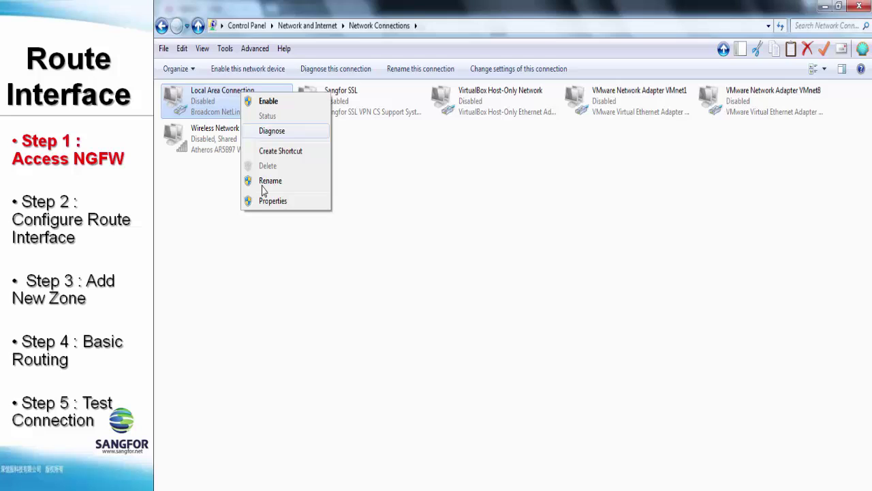
{"action": "left_click", "coordinate": [269, 104]}
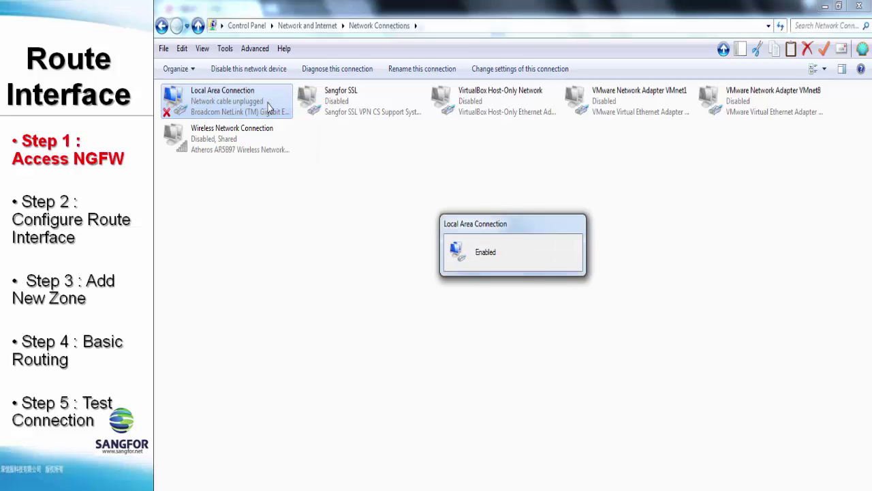
{"action": "right_click", "coordinate": [269, 103]}
{"action": "left_click", "coordinate": [290, 234]}
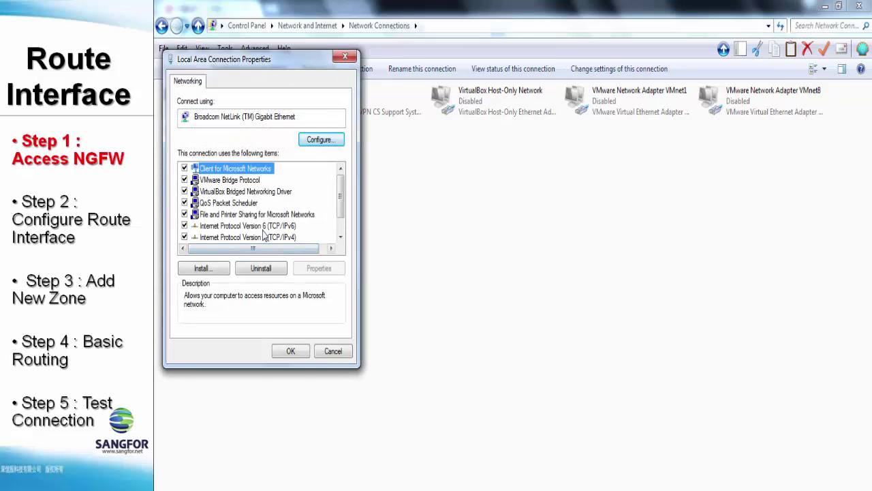
{"action": "double_click", "coordinate": [265, 236]}
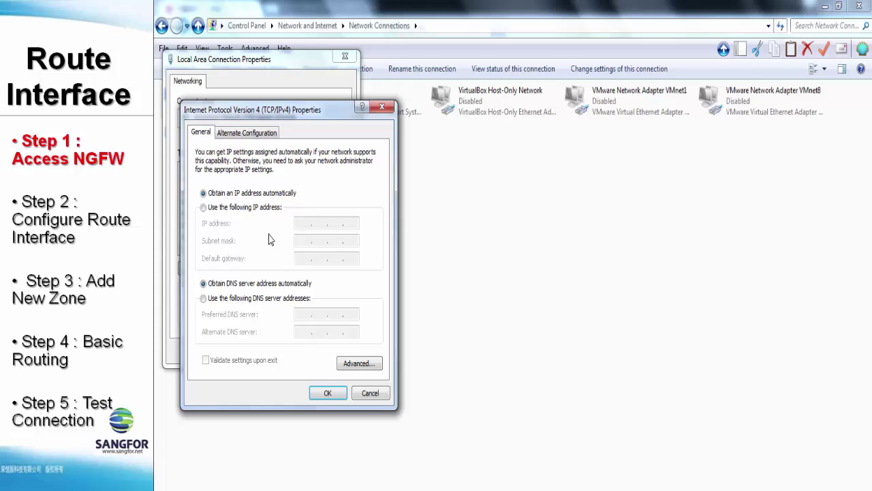
{"action": "left_click", "coordinate": [228, 206]}
- Assign IP 10.251.251.90, mask 255.255.255.0 and gateway 10.251.251.251, then apply the settings
{"action": "left_click", "coordinate": [307, 223]}
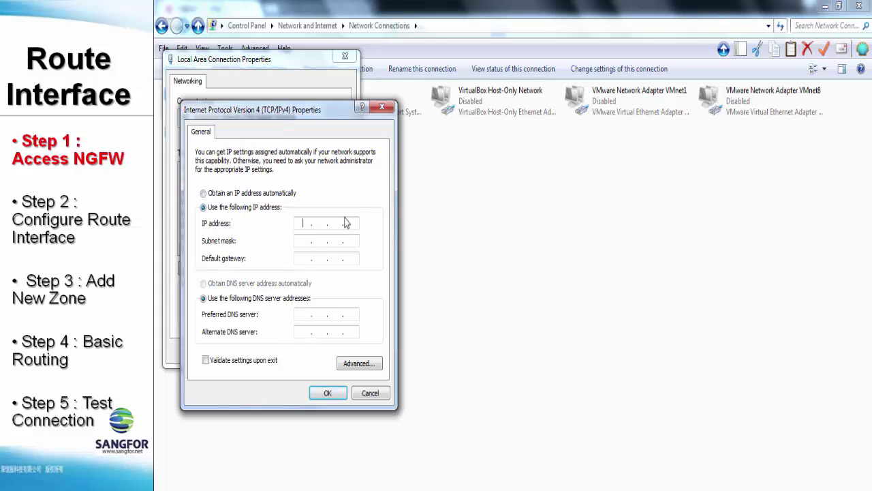
{"action": "type", "text": "10 .251 .251 .90"}
{"action": "key", "text": "Tab"}
{"action": "type", "text": "255 . 255 . 255 . 0"}
{"action": "key", "text": "Tab"}
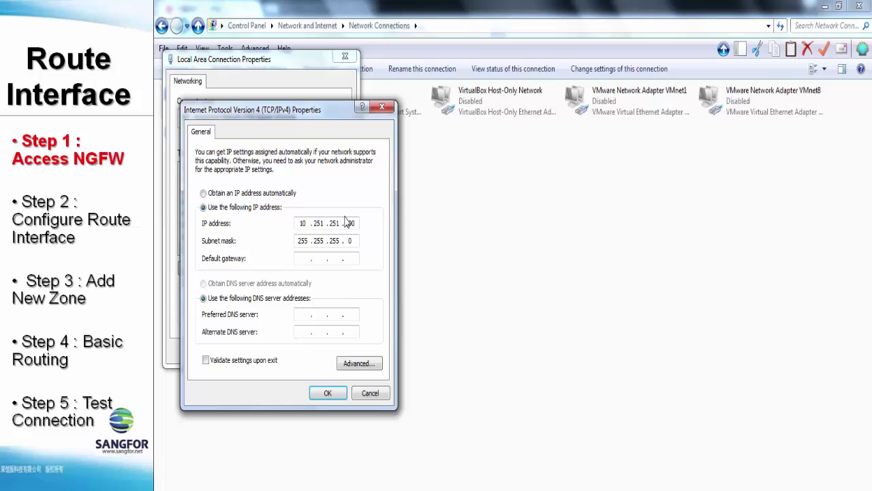
{"action": "type", "text": "10 .251 .251 .251"}
{"action": "left_click", "coordinate": [327, 393]}
{"action": "left_click", "coordinate": [295, 355]}
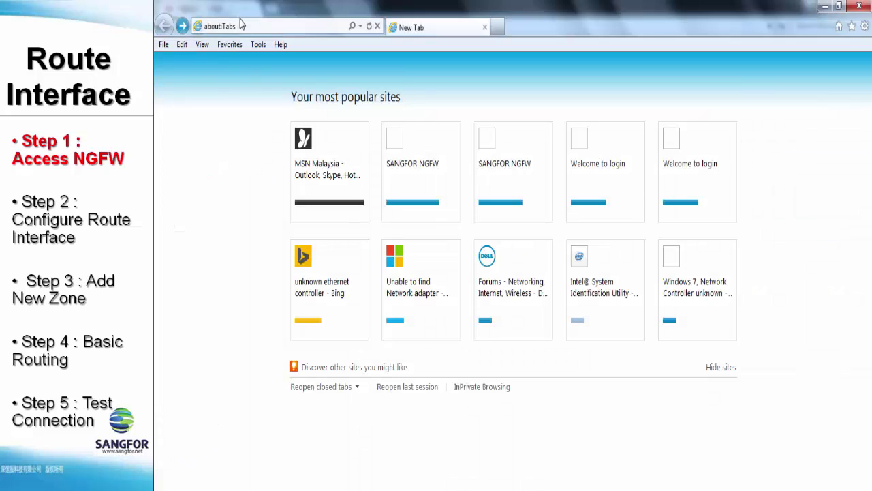
{"action": "left_click", "coordinate": [240, 25]}
{"action": "type", "text": "https"}
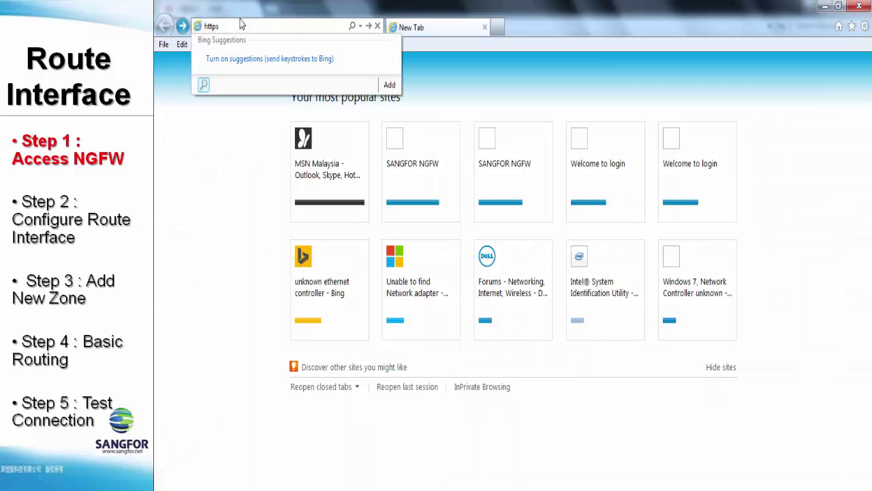
{"action": "type", "text": "://10.25"}
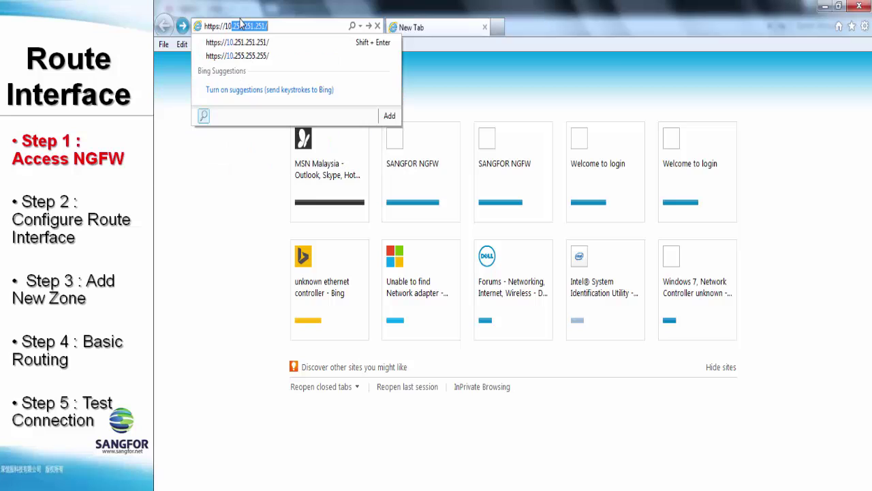
{"action": "type", "text": "1.251.251/"}
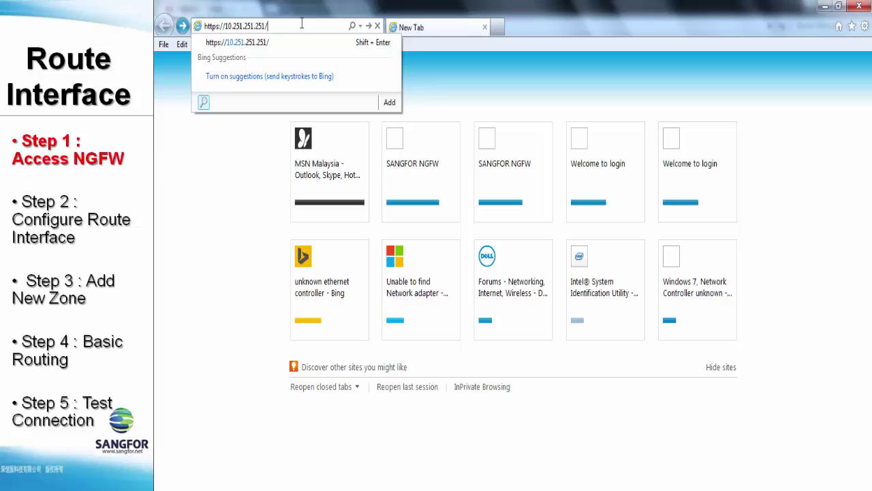
{"action": "key", "text": "Return"}
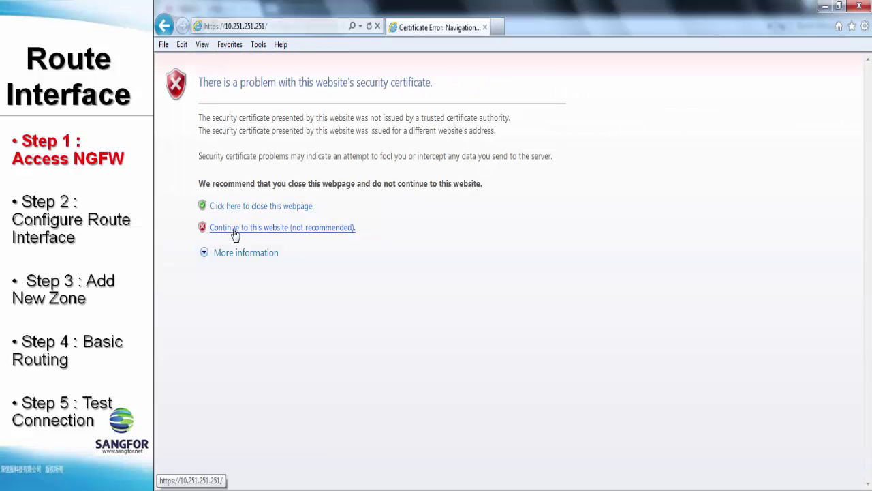
{"action": "left_click", "coordinate": [234, 229]}
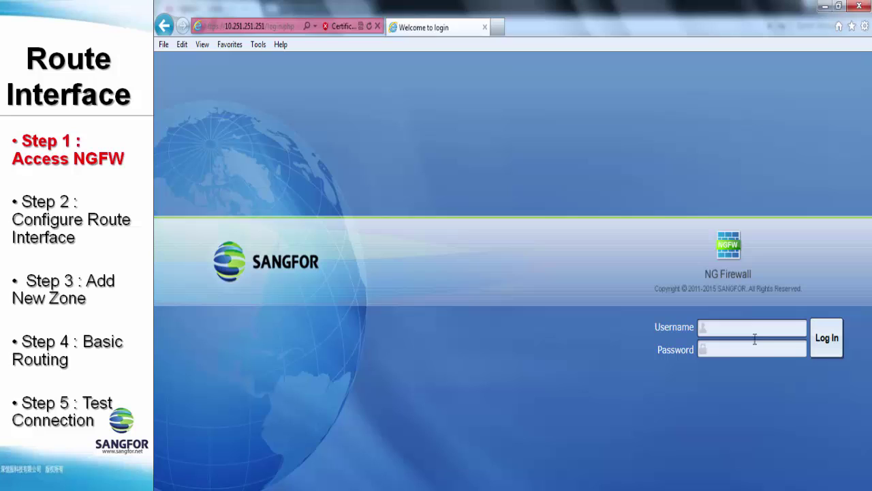
- Log in to the NGFW web UI with the admin username and password
{"action": "left_click", "coordinate": [748, 326]}
{"action": "type", "text": "admin"}
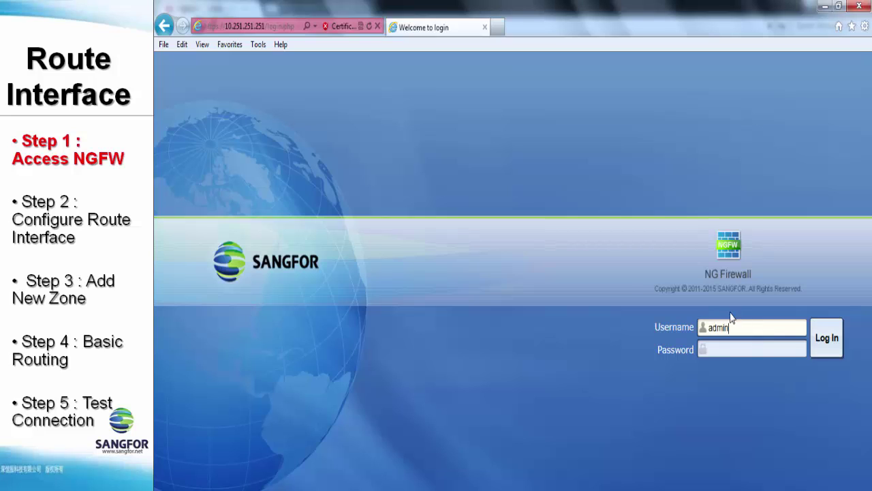
{"action": "key", "text": "Tab"}
{"action": "type", "text": "admin"}
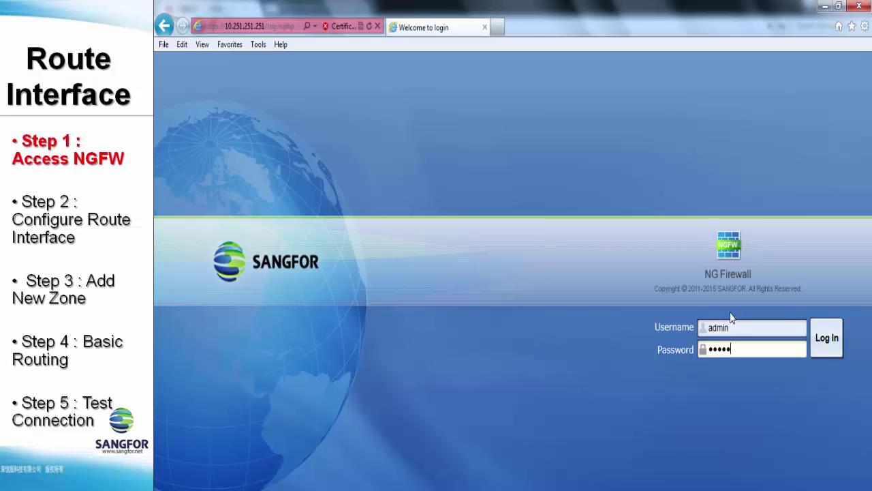
{"action": "key", "text": "Return"}
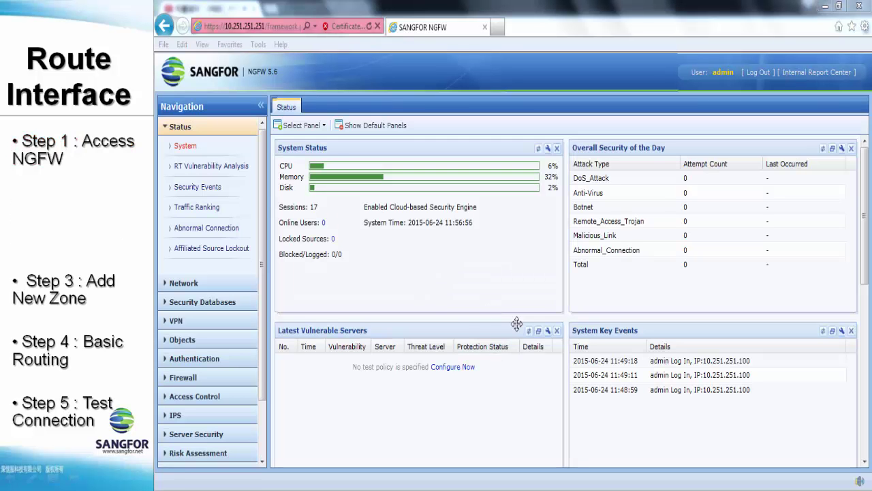
- Go to Network > Interface and open eth1 for editing
{"action": "left_click", "coordinate": [216, 282]}
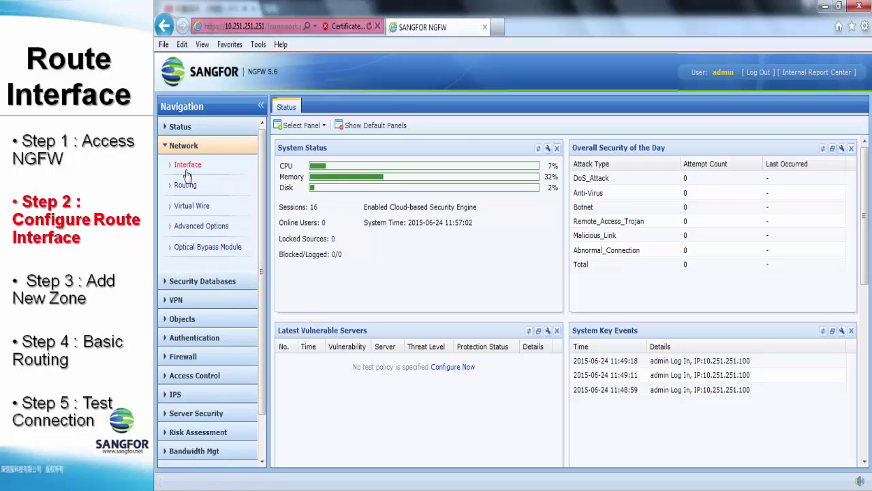
{"action": "left_click", "coordinate": [187, 167]}
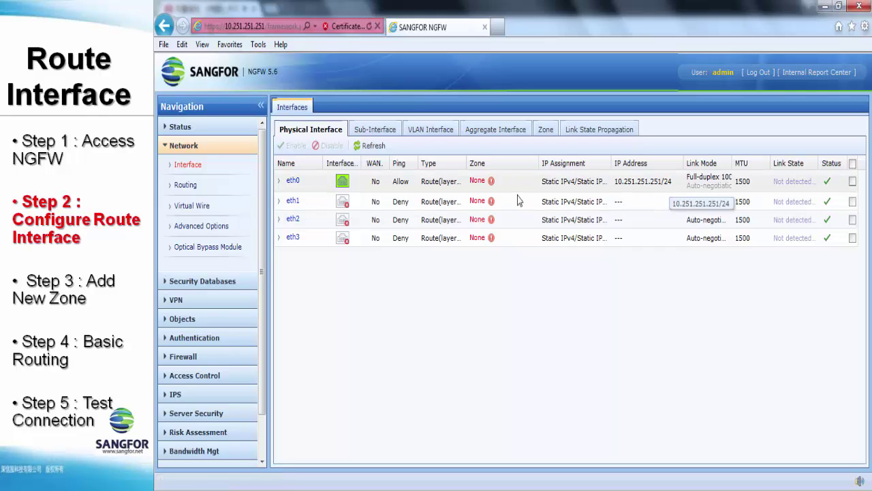
{"action": "left_click", "coordinate": [292, 201]}
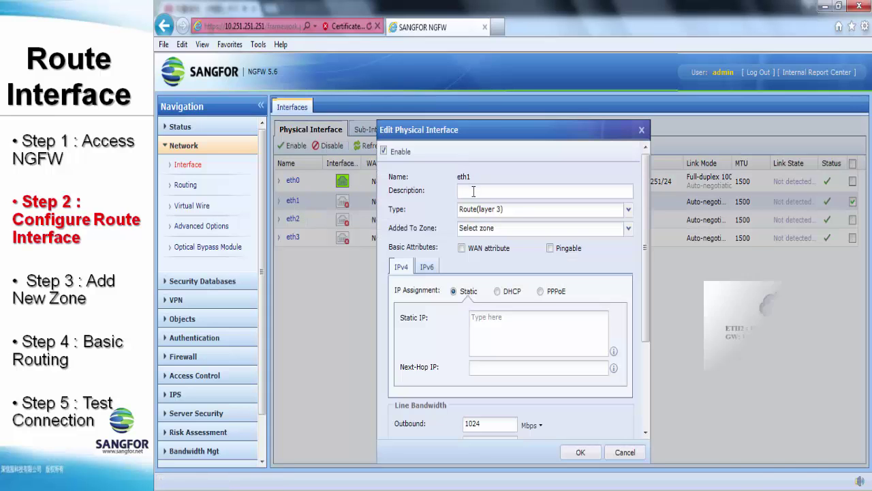
- Give eth1 the description LAN, keep type Route (layer 3), and allow ping
{"action": "left_click", "coordinate": [472, 193]}
{"action": "type", "text": "LAN"}
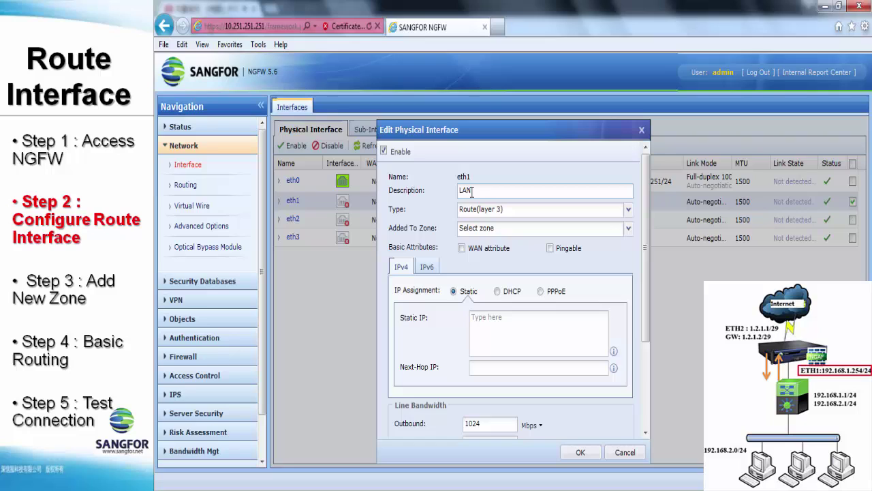
{"action": "left_click", "coordinate": [469, 214]}
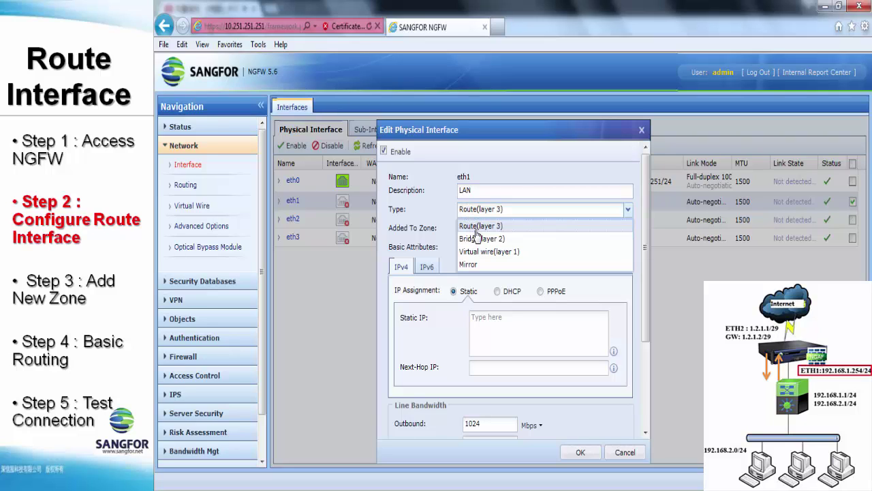
{"action": "left_click", "coordinate": [479, 228]}
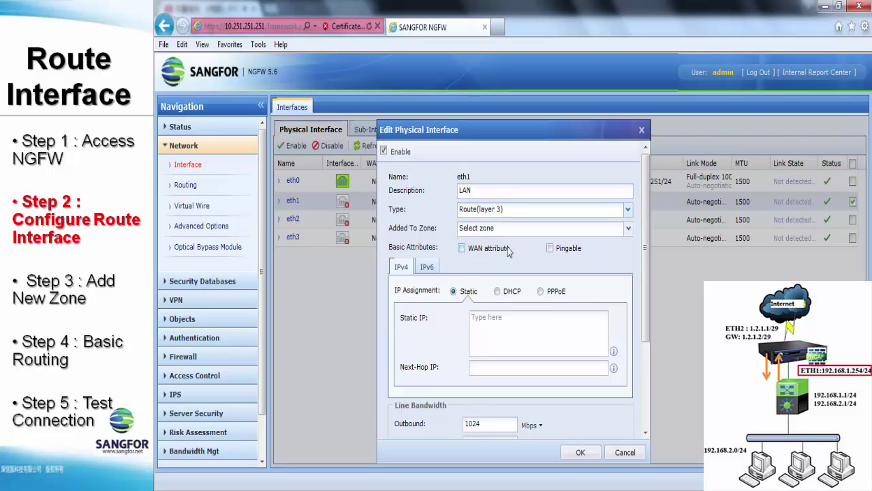
{"action": "left_click", "coordinate": [550, 248]}
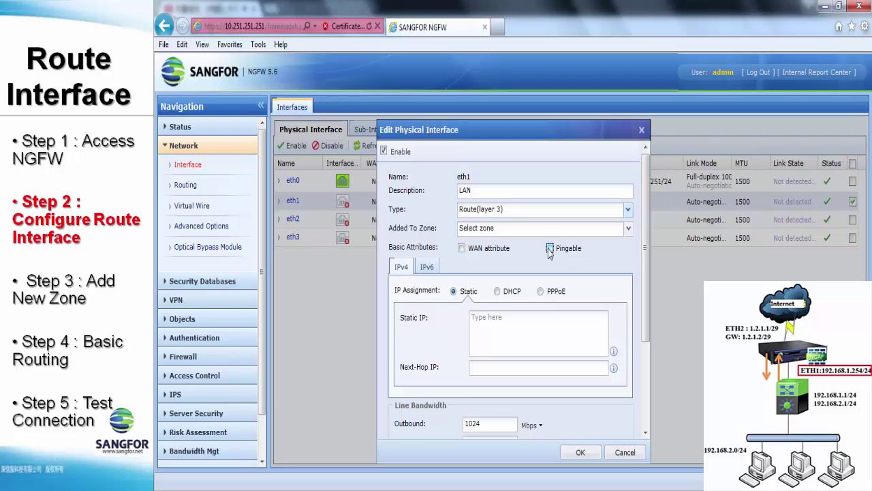
- Set eth1's static IP 192.168.1.254/24 and next hop 192.168.1.1, then save
{"action": "left_click", "coordinate": [524, 323]}
{"action": "type", "text": "192."}
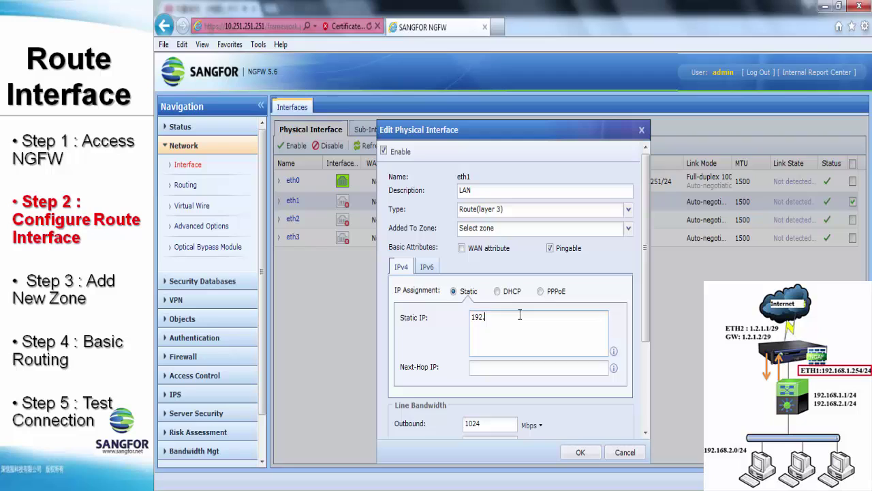
{"action": "type", "text": "168.1.254."}
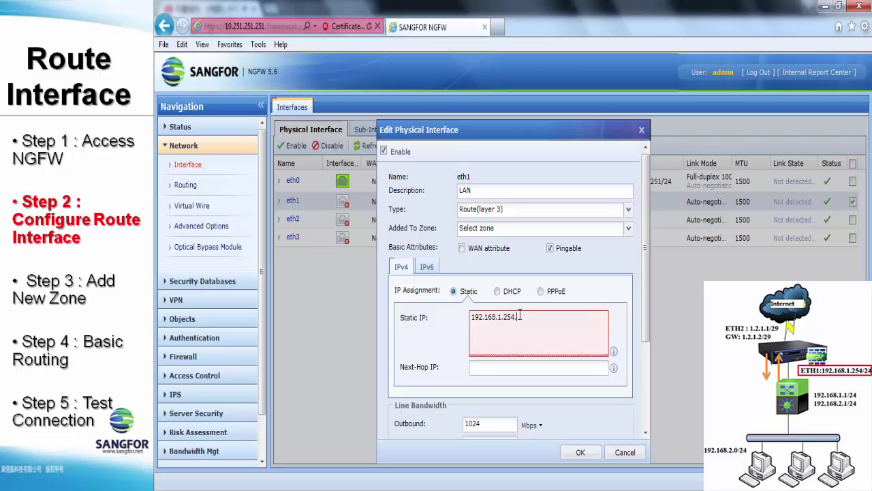
{"action": "key", "text": "BackSpace"}
{"action": "type", "text": "/24"}
{"action": "key", "text": "Tab"}
{"action": "type", "text": "192"}
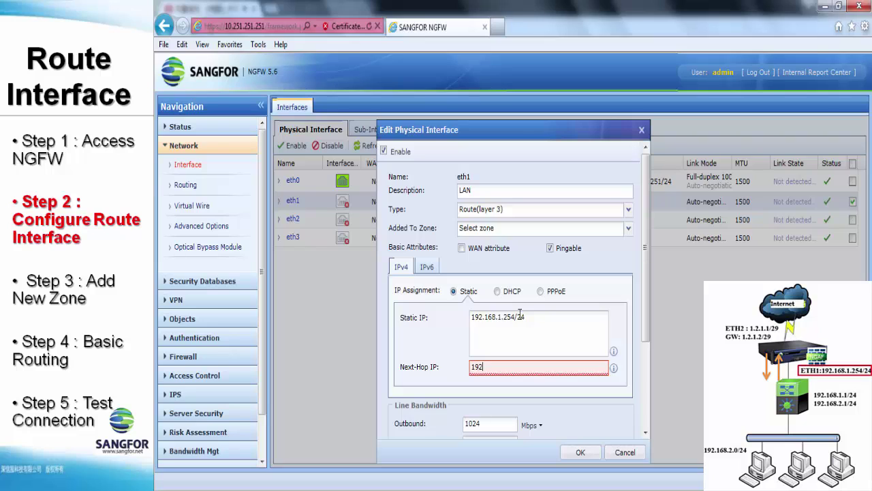
{"action": "type", "text": ".168.1.1"}
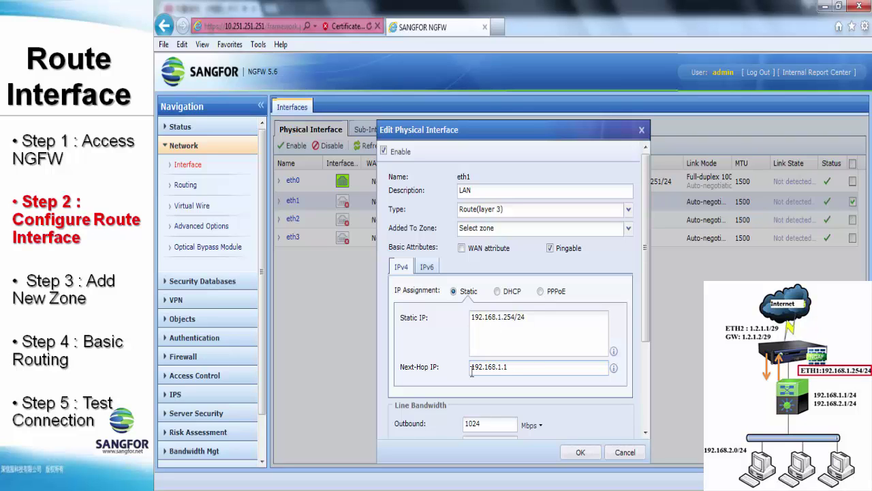
{"action": "left_click", "coordinate": [580, 452]}
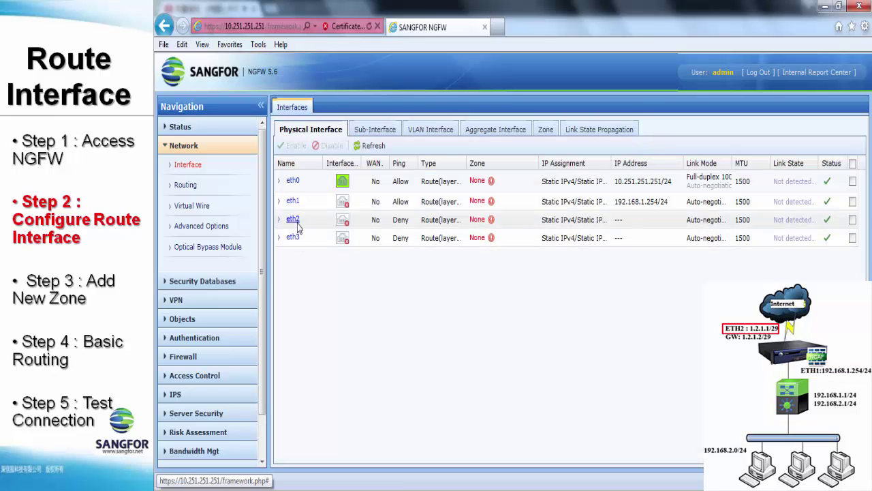
- Make eth2 pingable with static IP 1.2.1.1/29 and next hop 1.2.1.2, then save
{"action": "left_click", "coordinate": [292, 219]}
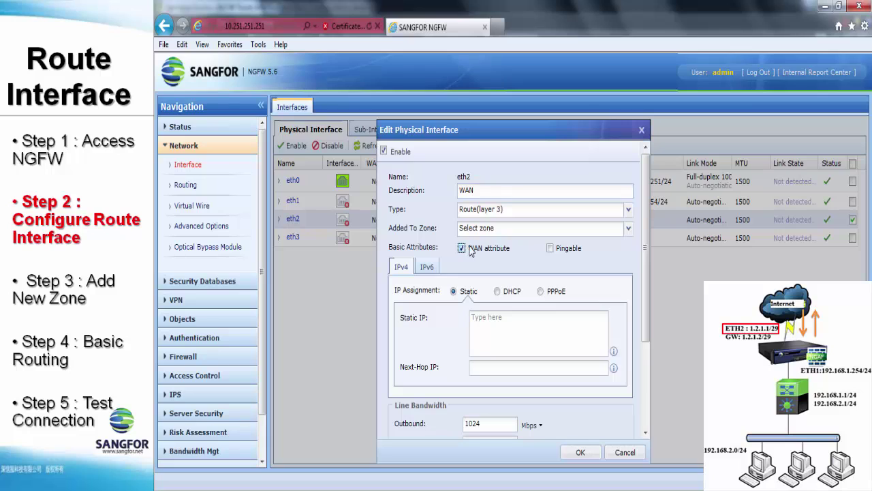
{"action": "left_click", "coordinate": [550, 249]}
{"action": "left_click", "coordinate": [552, 318]}
{"action": "type", "text": "1.2.1.1/2"}
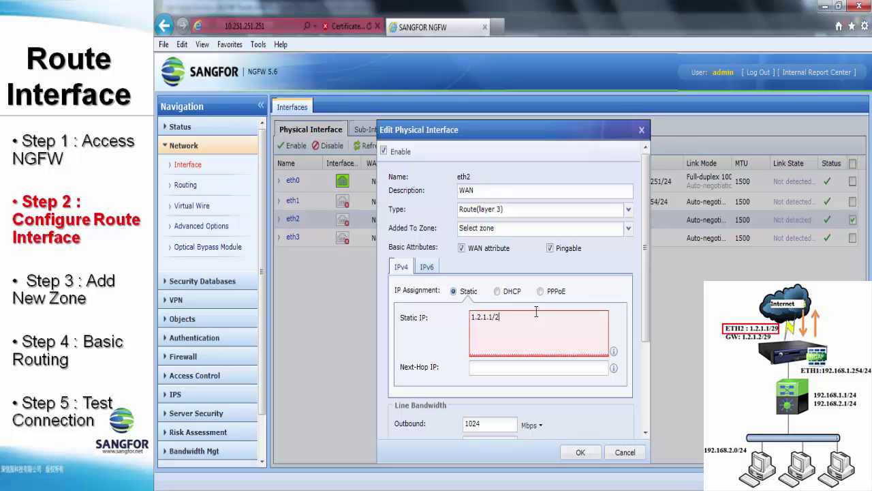
{"action": "type", "text": "9"}
{"action": "key", "text": "Tab"}
{"action": "type", "text": "1."}
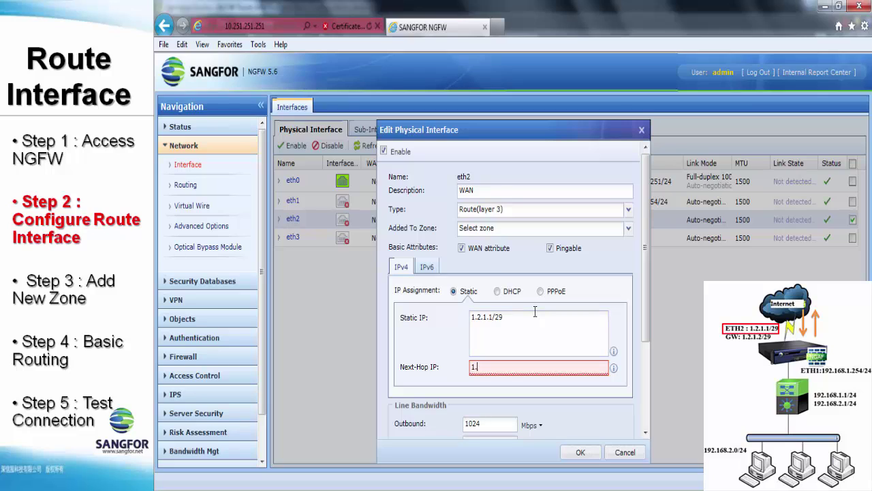
{"action": "type", "text": "2.1.2"}
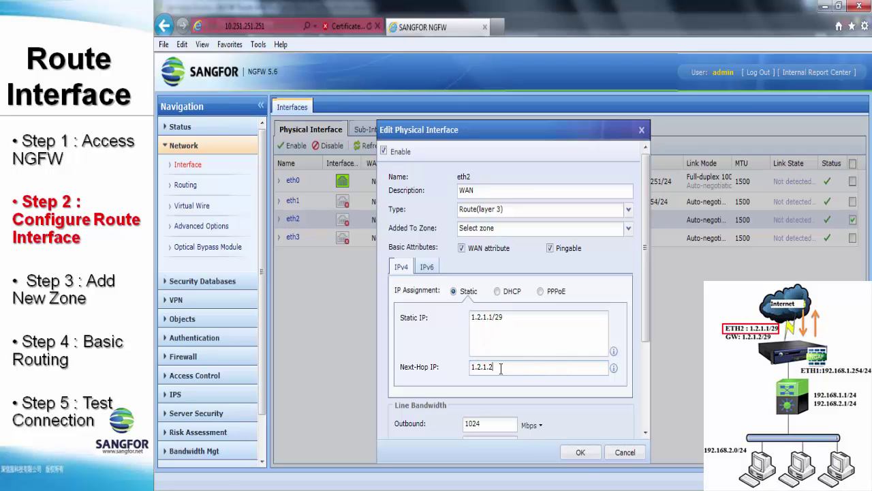
{"action": "left_click", "coordinate": [584, 453]}
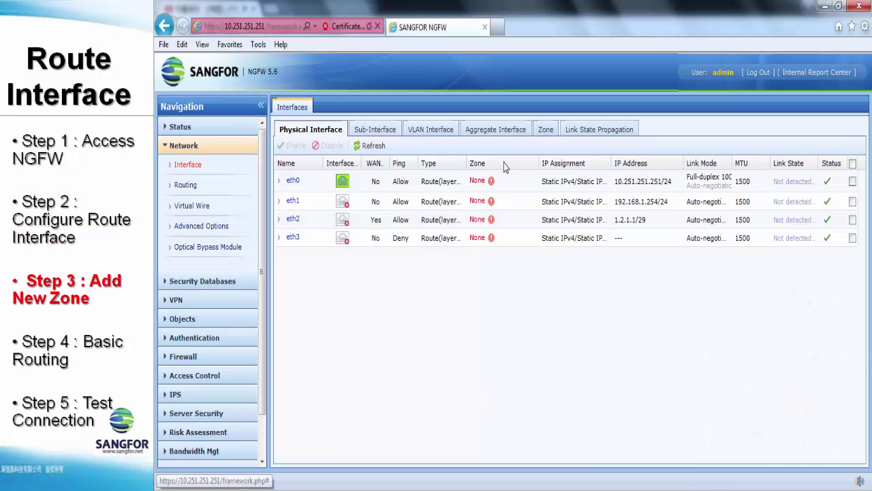
- Switch to the Zone tab under Network > Interface
{"action": "left_click", "coordinate": [547, 130]}
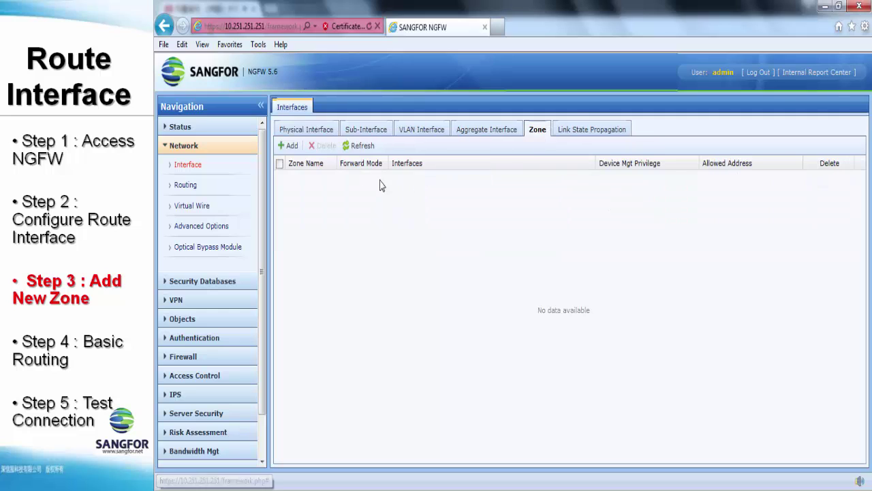
- Create a layer-3 zone LAN containing eth1
{"action": "left_click", "coordinate": [292, 146]}
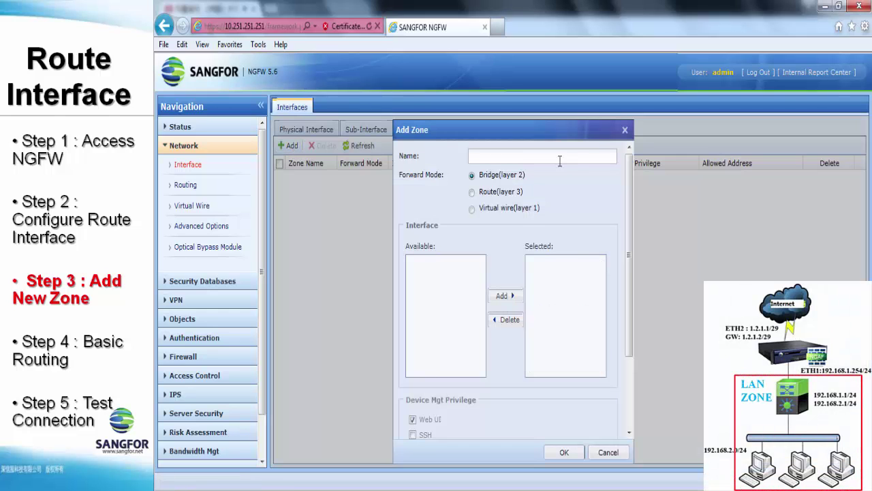
{"action": "left_click", "coordinate": [483, 195]}
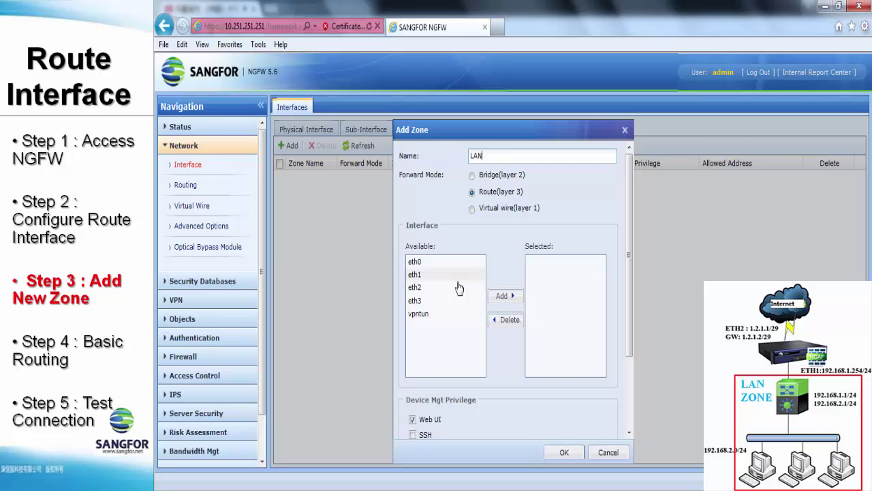
{"action": "left_click", "coordinate": [503, 296]}
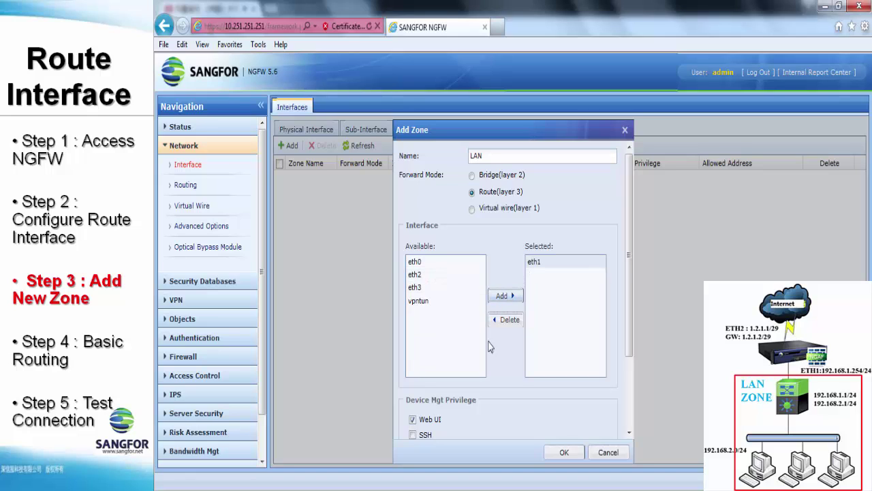
{"action": "scroll", "coordinate": [455, 387], "scroll_direction": "down", "scroll_amount": 2}
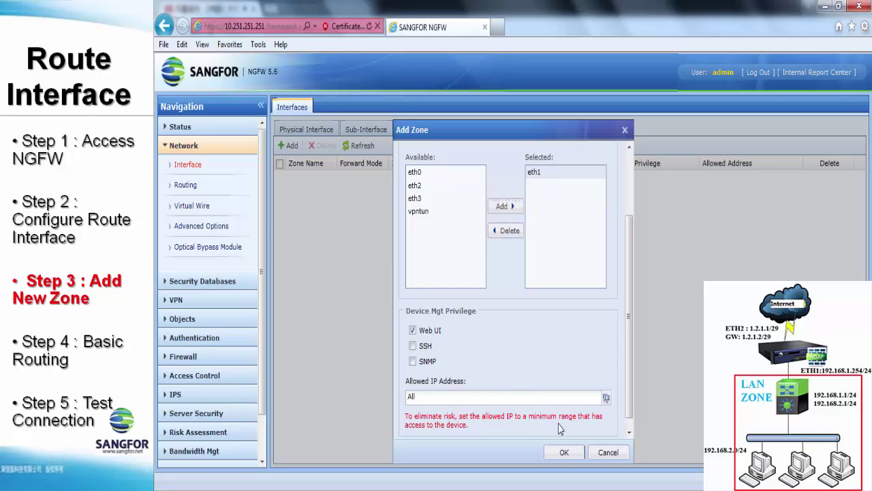
{"action": "left_click", "coordinate": [565, 453]}
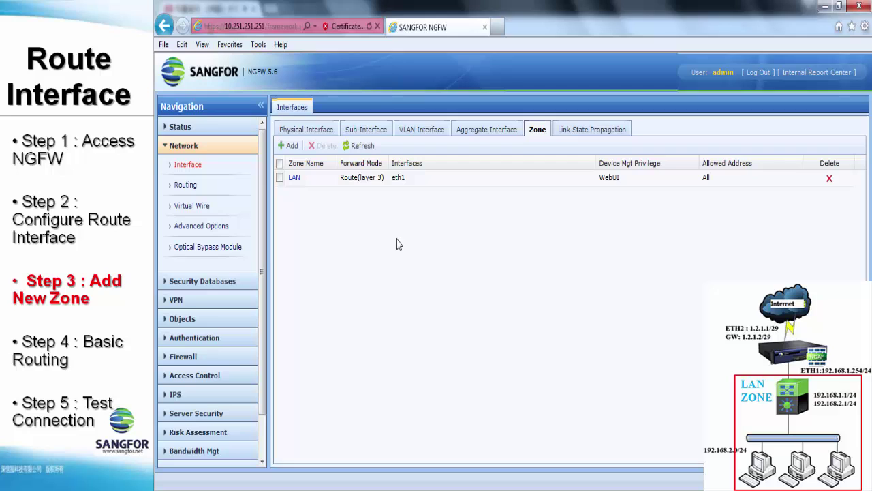
- Create a layer-3 zone WAN containing eth2 and return to the physical interface list
{"action": "left_click", "coordinate": [287, 147]}
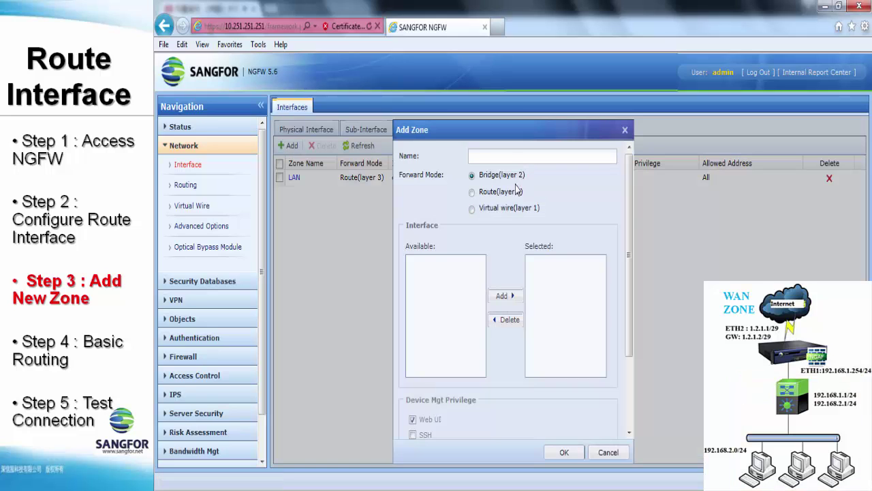
{"action": "type", "text": "WAN"}
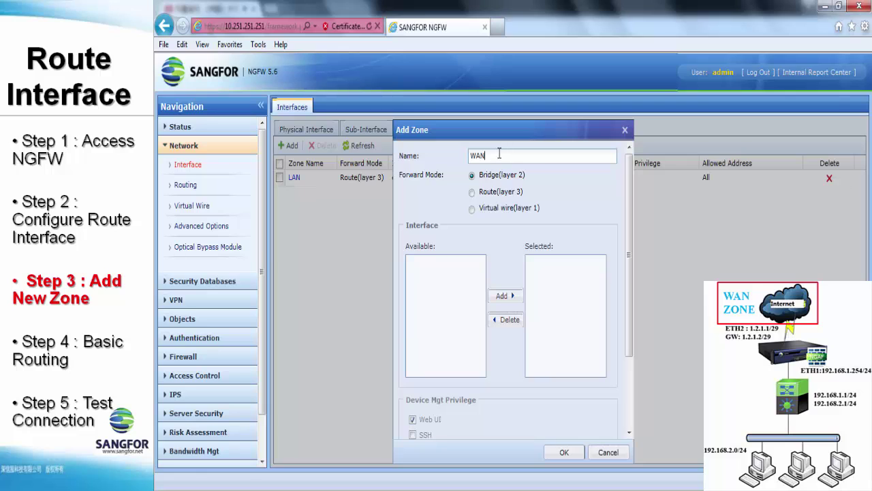
{"action": "left_click", "coordinate": [471, 191]}
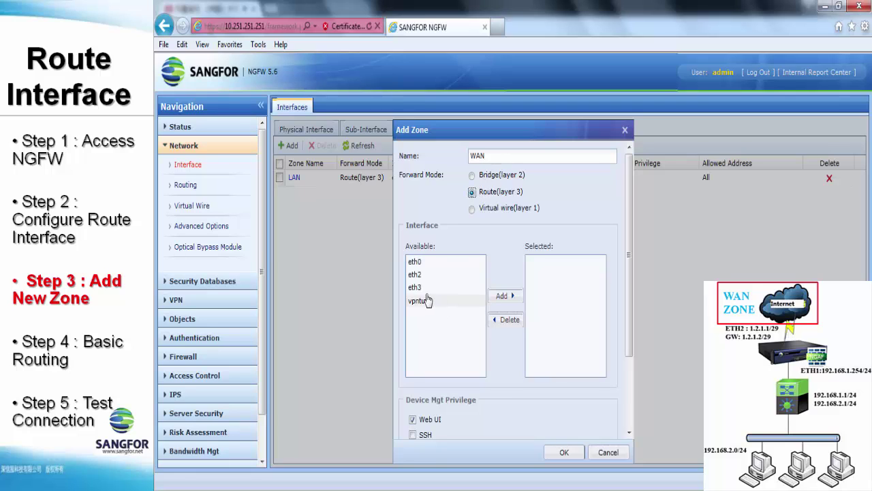
{"action": "left_click", "coordinate": [415, 275]}
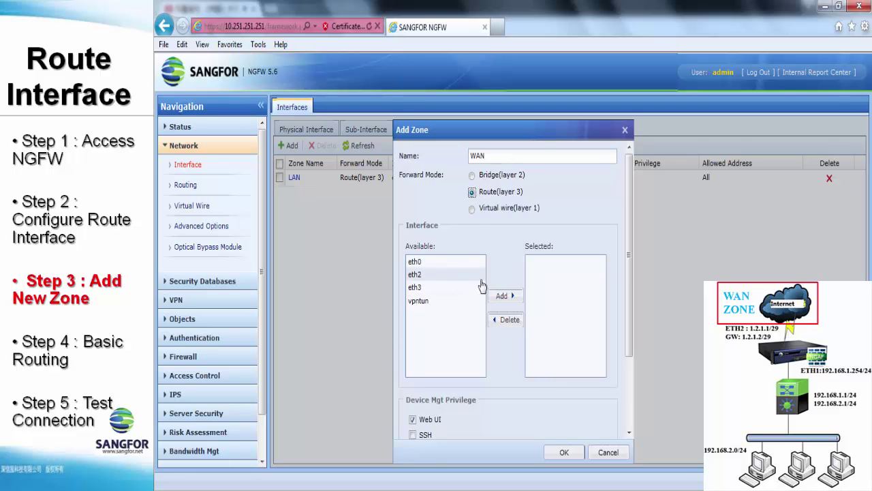
{"action": "left_click", "coordinate": [513, 298]}
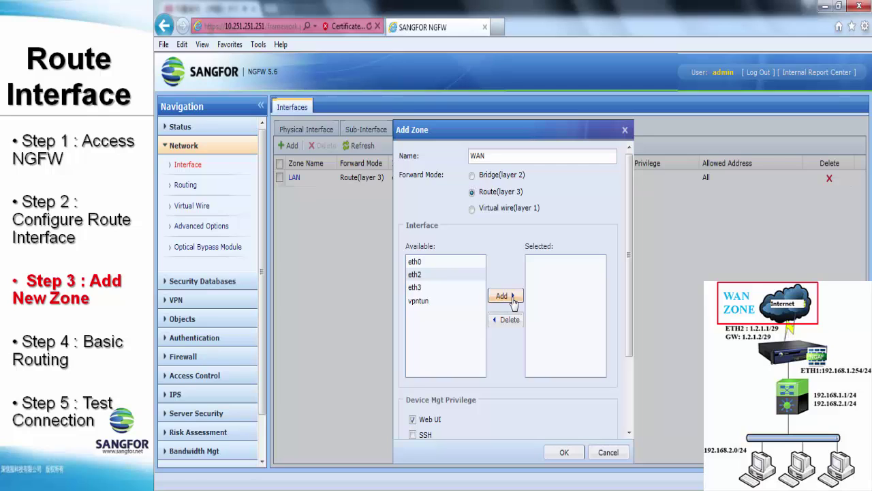
{"action": "left_click", "coordinate": [555, 454]}
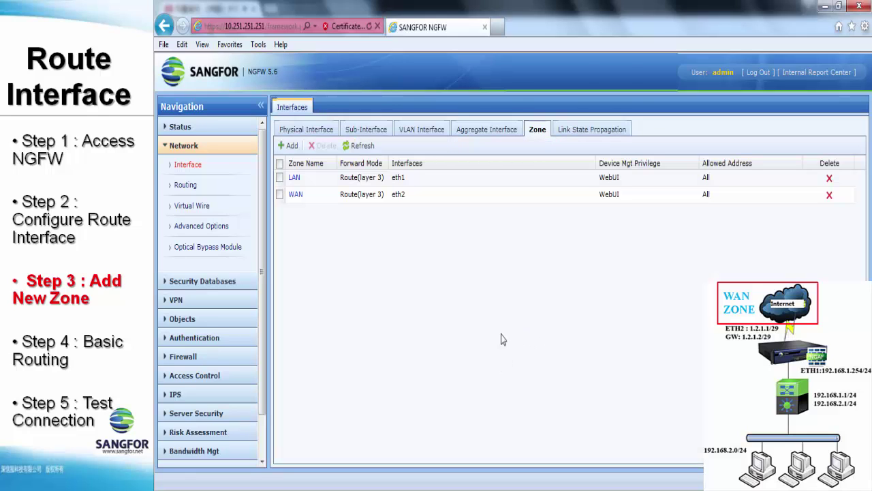
{"action": "left_click", "coordinate": [287, 130]}
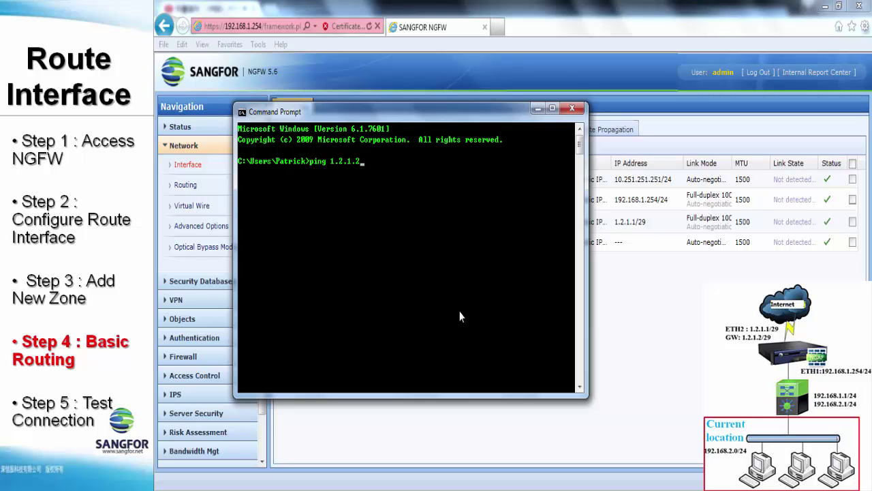
- Run ping 1.2.1.2, see it time out, then close Command Prompt
{"action": "key", "text": "Return"}
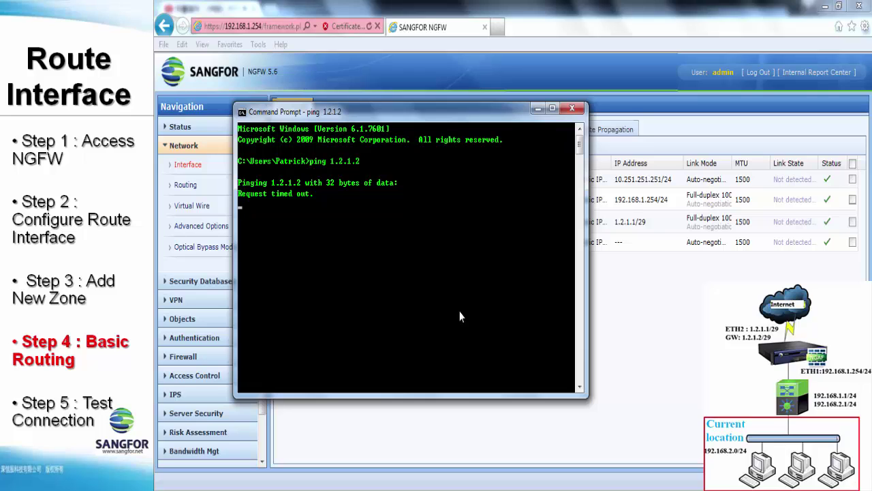
{"action": "key", "text": "alt+F4"}
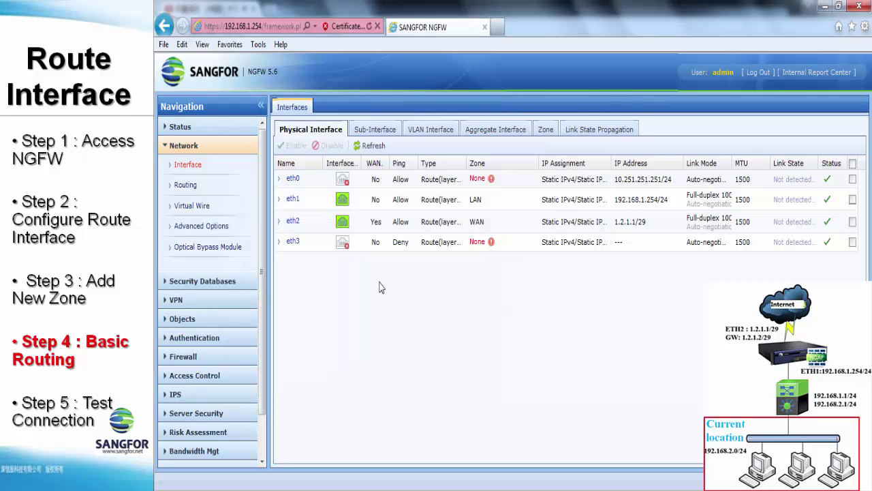
- View the static routes: 0.0.0.0/0 via 1.2.1.2 and 192.168.2.0/24 via 192.168.1.1
{"action": "left_click", "coordinate": [209, 188]}
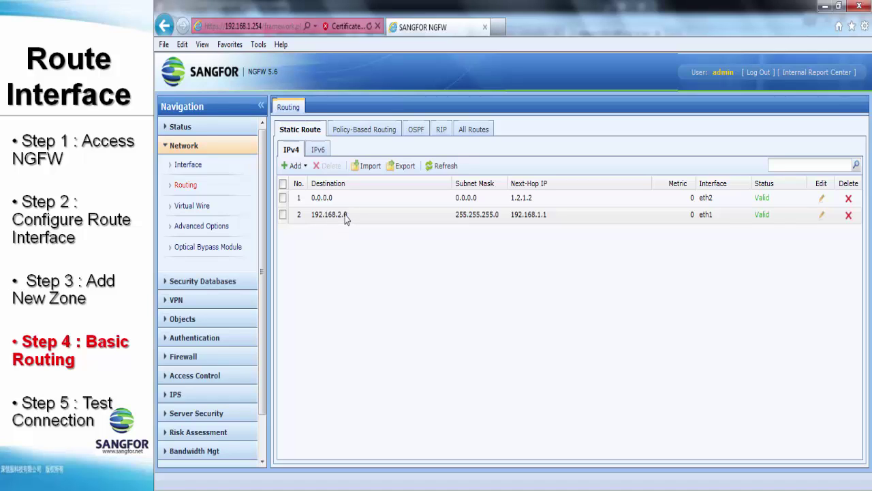
{"action": "left_click", "coordinate": [222, 377]}
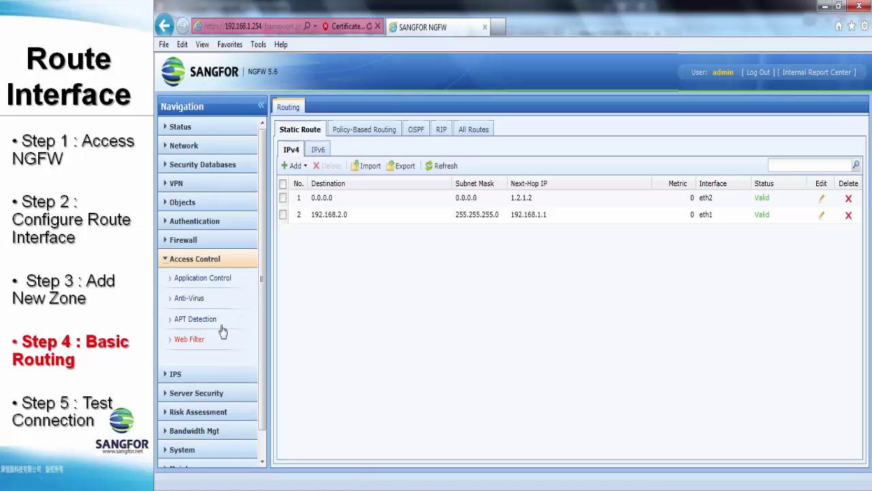
- Open Access Control > Application Control, showing only the deny-all Default Policy
{"action": "left_click", "coordinate": [199, 279]}
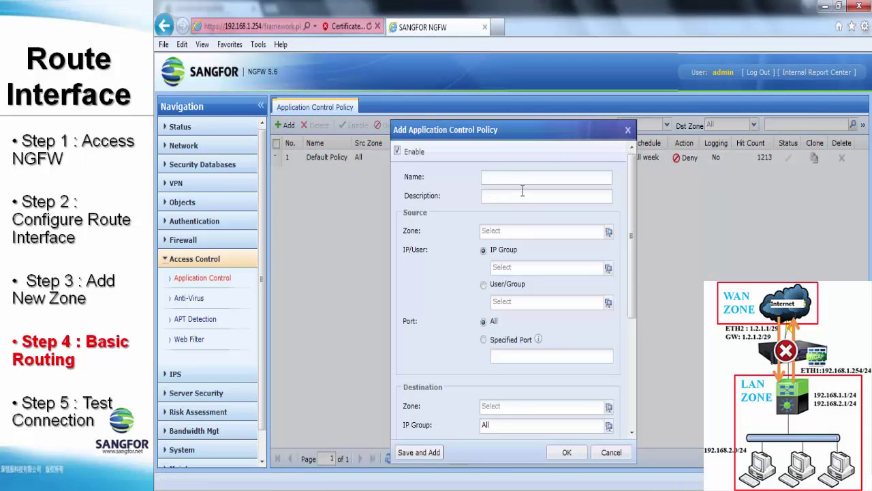
- Add a new policy named Allow All with LAN and WAN as source zones
{"action": "left_click", "coordinate": [525, 178]}
{"action": "type", "text": "Allow All"}
{"action": "left_click", "coordinate": [605, 232]}
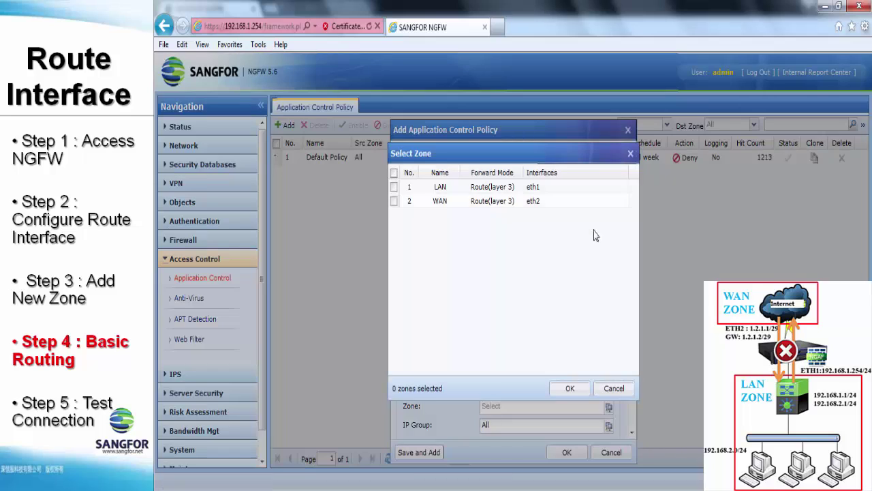
{"action": "left_click", "coordinate": [394, 187]}
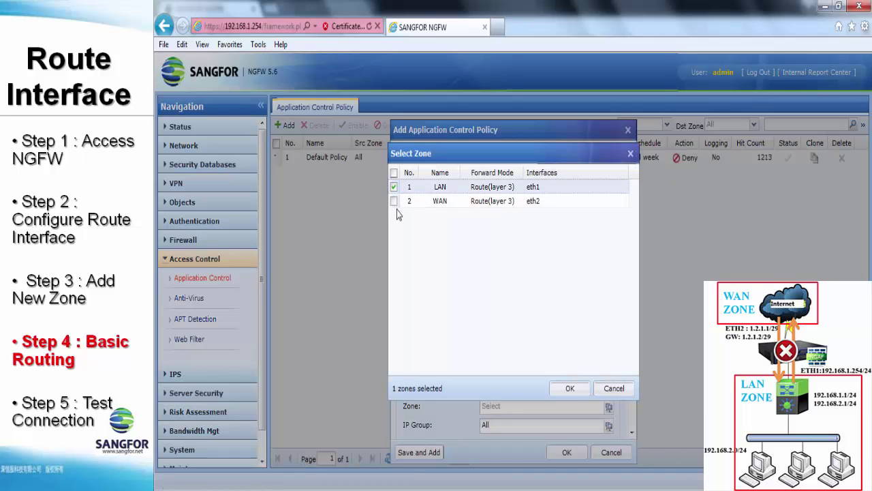
{"action": "left_click", "coordinate": [395, 201]}
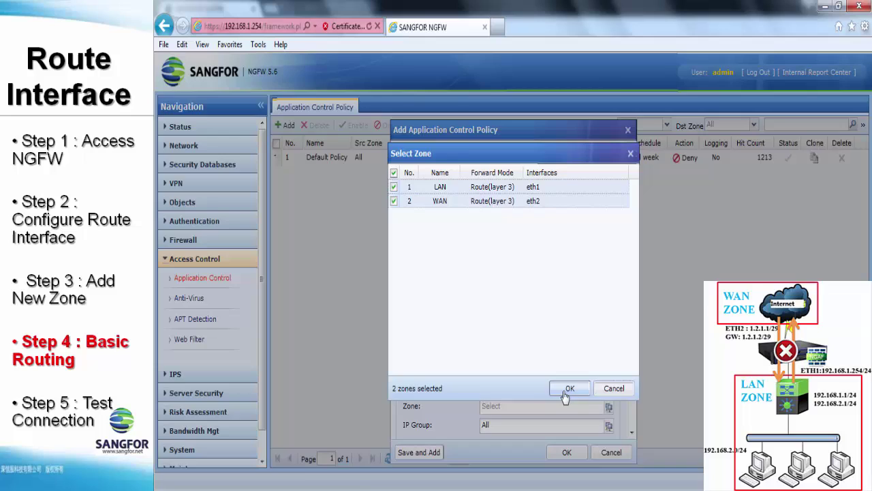
{"action": "left_click", "coordinate": [566, 389]}
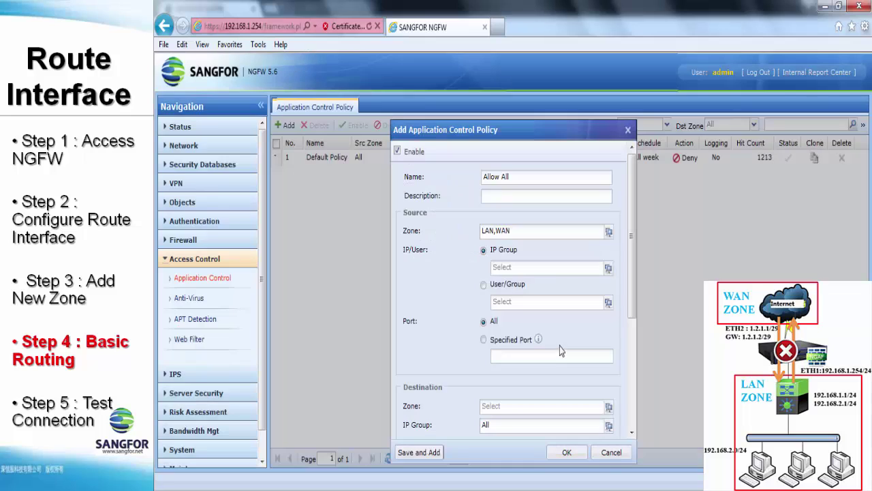
- Set the source IP group to All and the destination zones to LAN and WAN
{"action": "left_click", "coordinate": [608, 268]}
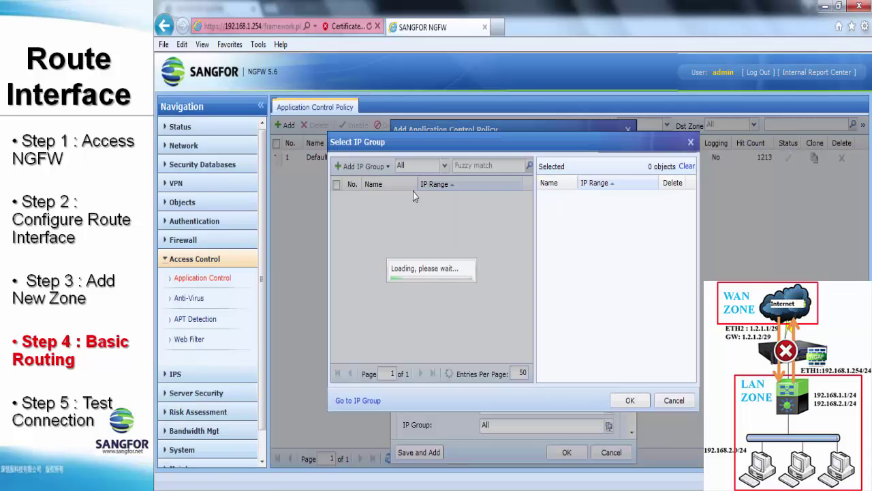
{"action": "left_click", "coordinate": [363, 202]}
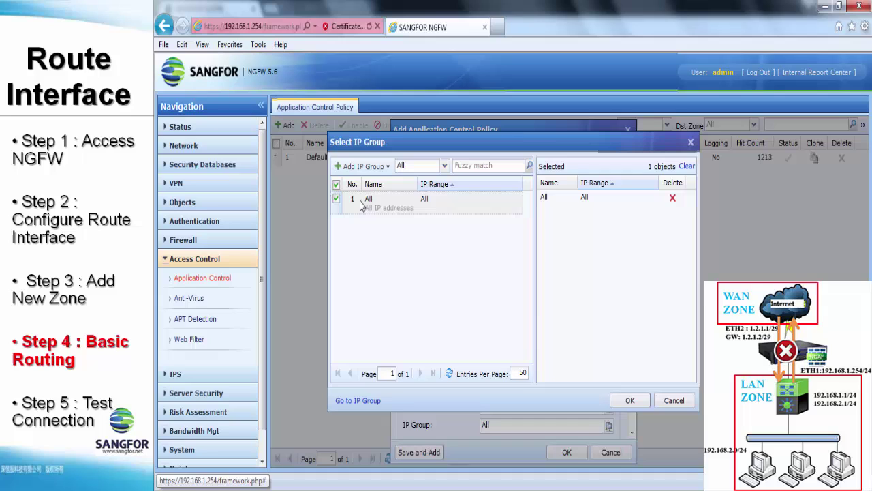
{"action": "left_click", "coordinate": [628, 402]}
{"action": "scroll", "coordinate": [569, 327], "scroll_direction": "down", "scroll_amount": 5}
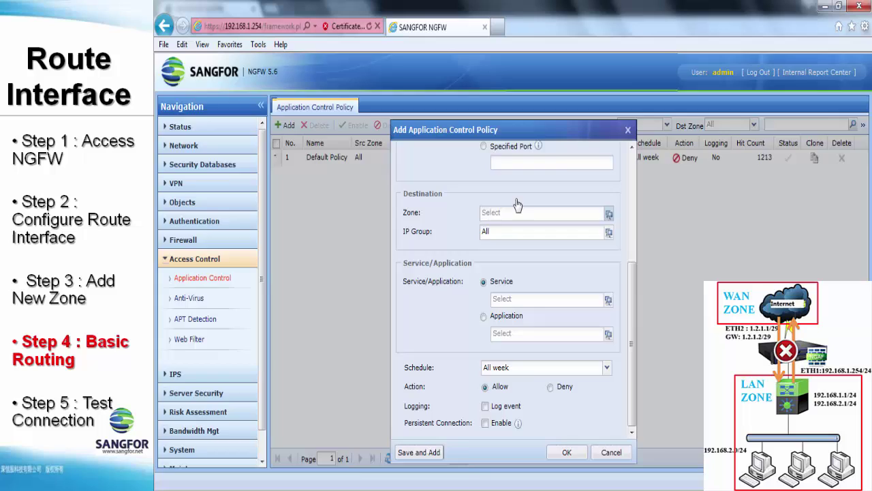
{"action": "left_click", "coordinate": [607, 213]}
{"action": "left_click", "coordinate": [394, 173]}
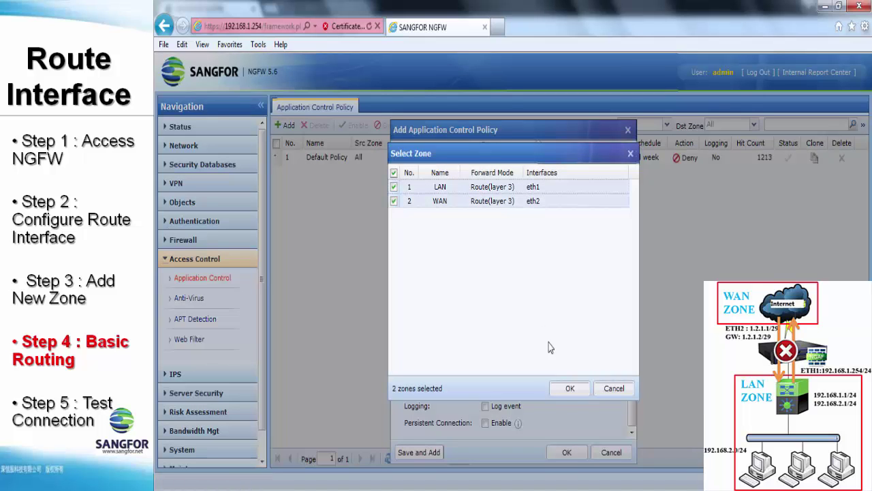
{"action": "left_click", "coordinate": [570, 390]}
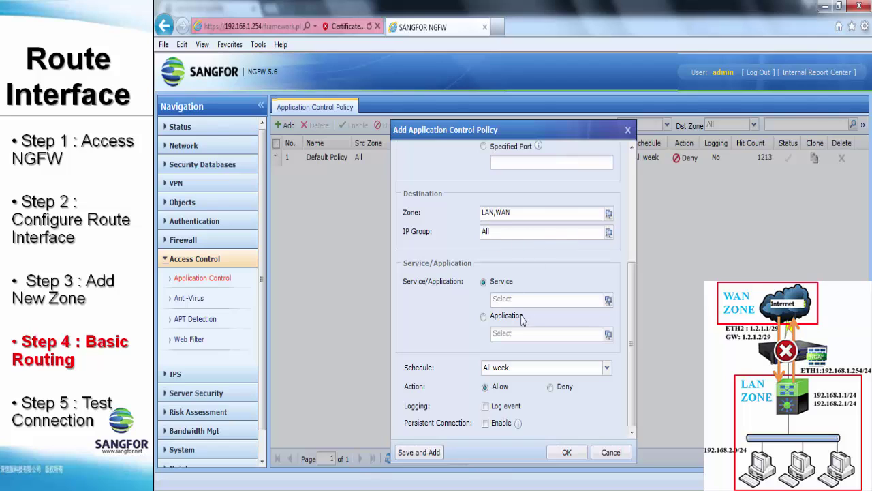
- Set the Allow All policy's service to any and save it
{"action": "left_click", "coordinate": [608, 300]}
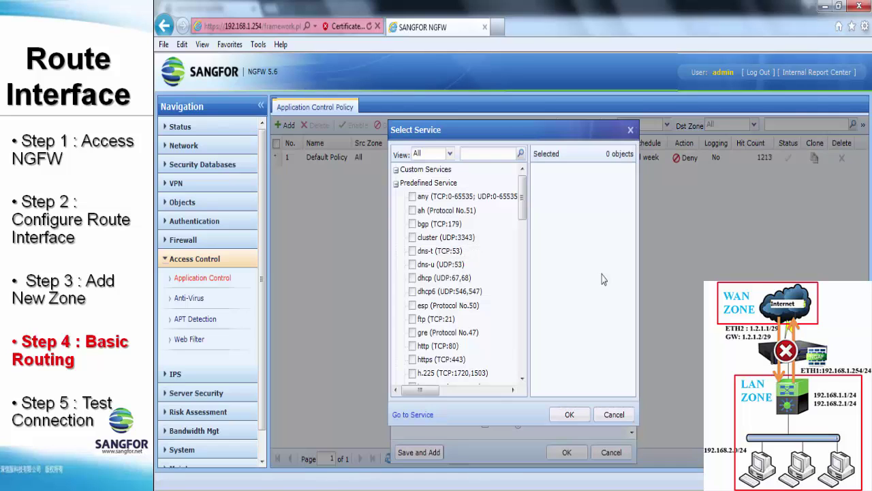
{"action": "left_click", "coordinate": [412, 197]}
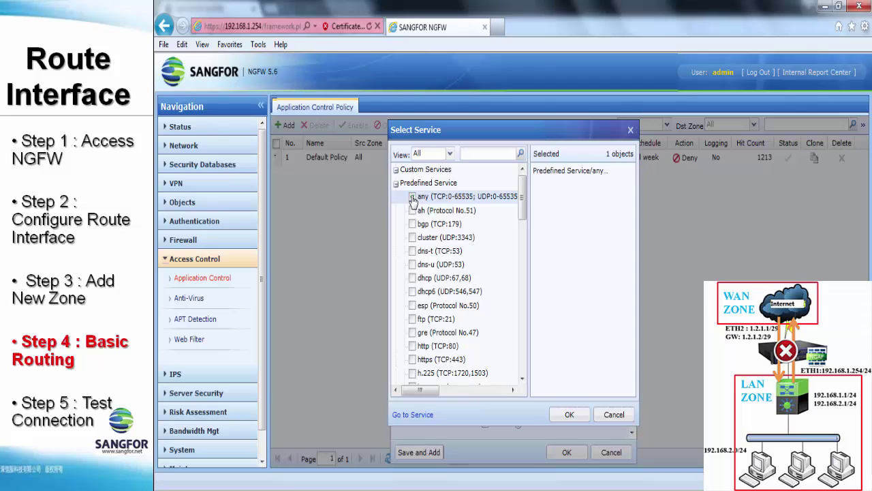
{"action": "left_click", "coordinate": [570, 416]}
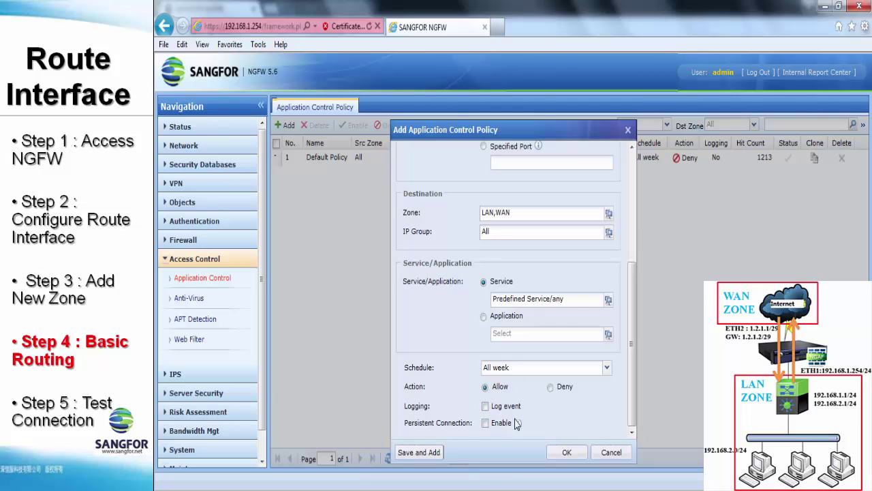
{"action": "left_click", "coordinate": [562, 453]}
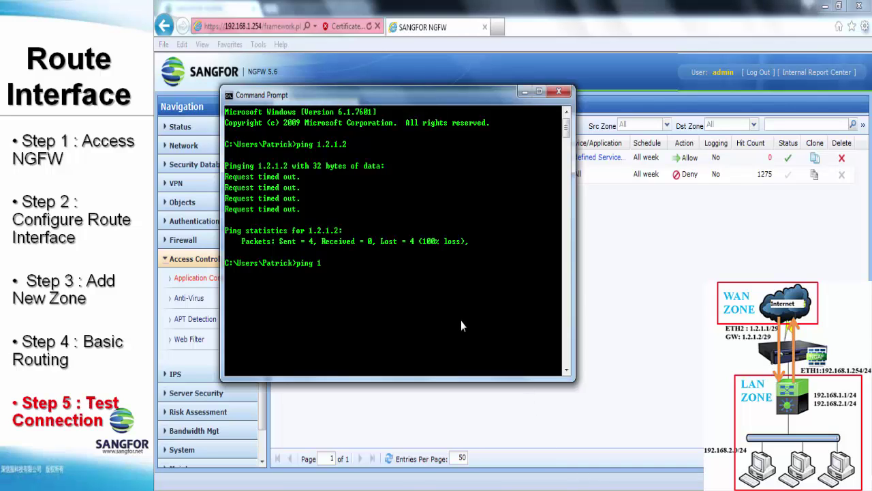
{"action": "type", "text": "2.1.2"}
{"action": "key", "text": "Return"}
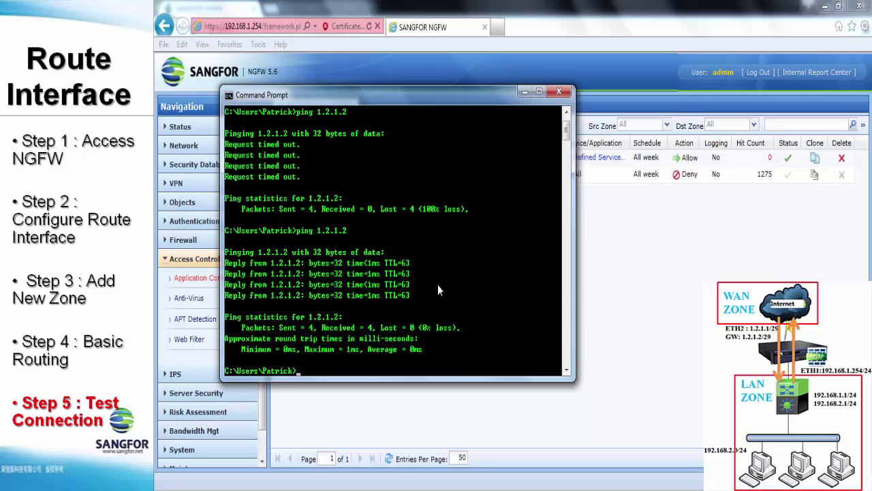
{"action": "type", "text": "ping www.google.con"}
{"action": "key", "text": "Return"}
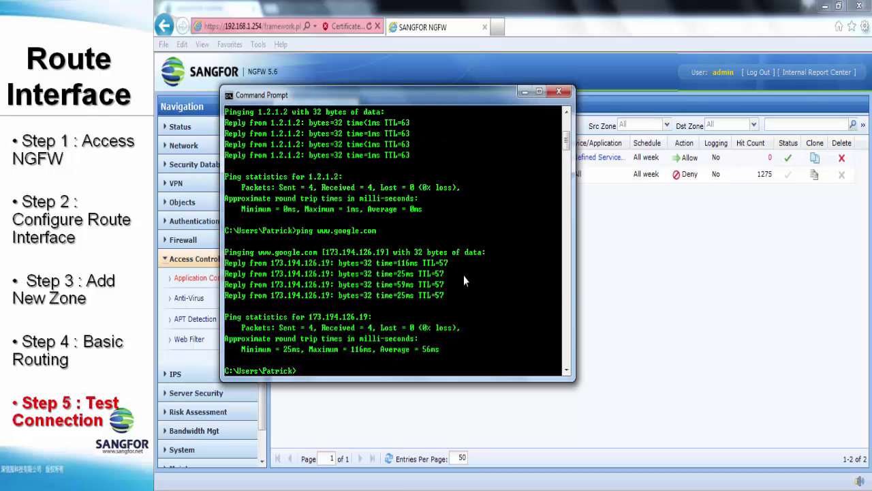
{"action": "left_click", "coordinate": [599, 282]}
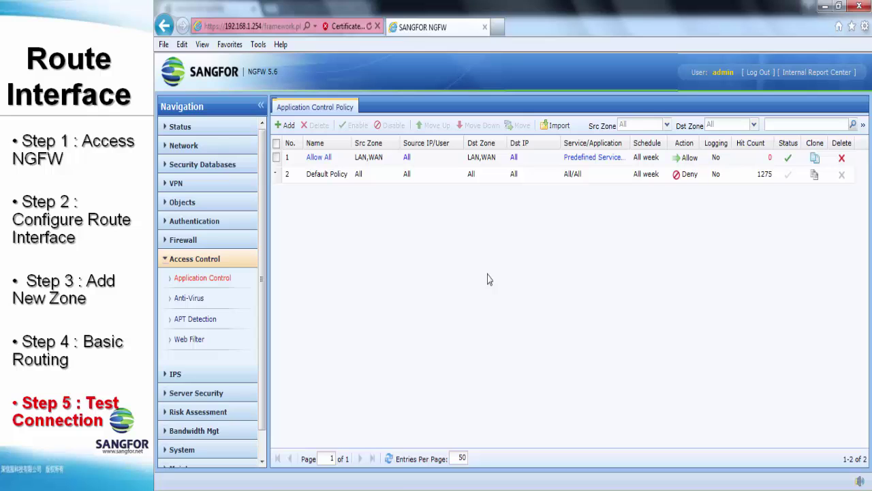